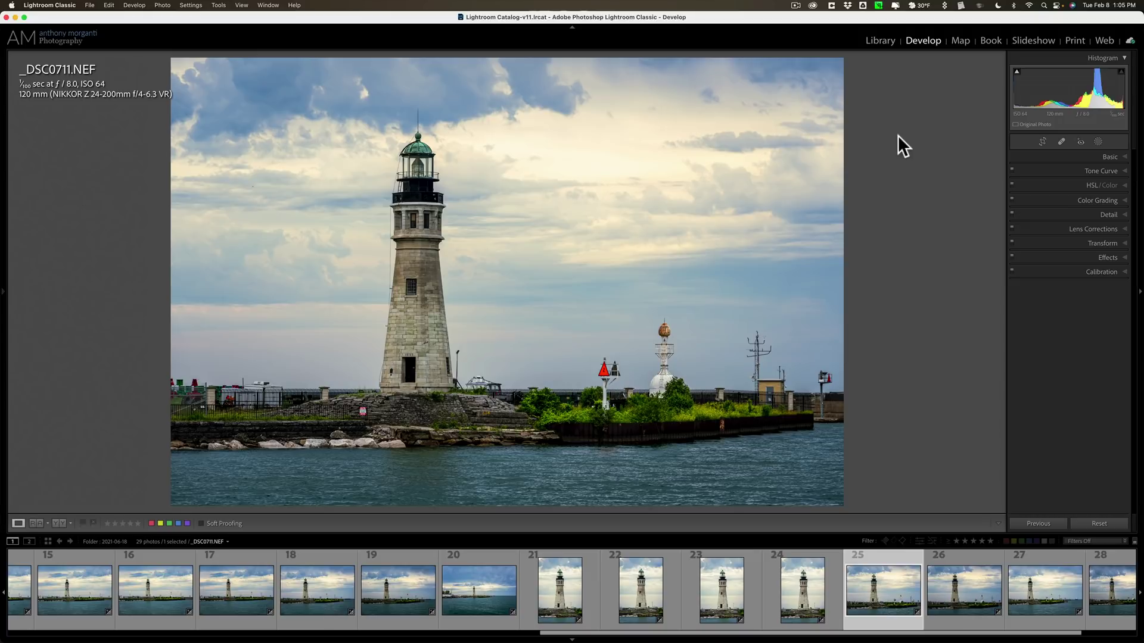
Bring up the Add New Mask choices for the lighthouse photo _DSC0711.NEF with Shift+W.
{"action": "key", "text": "shift+w"}
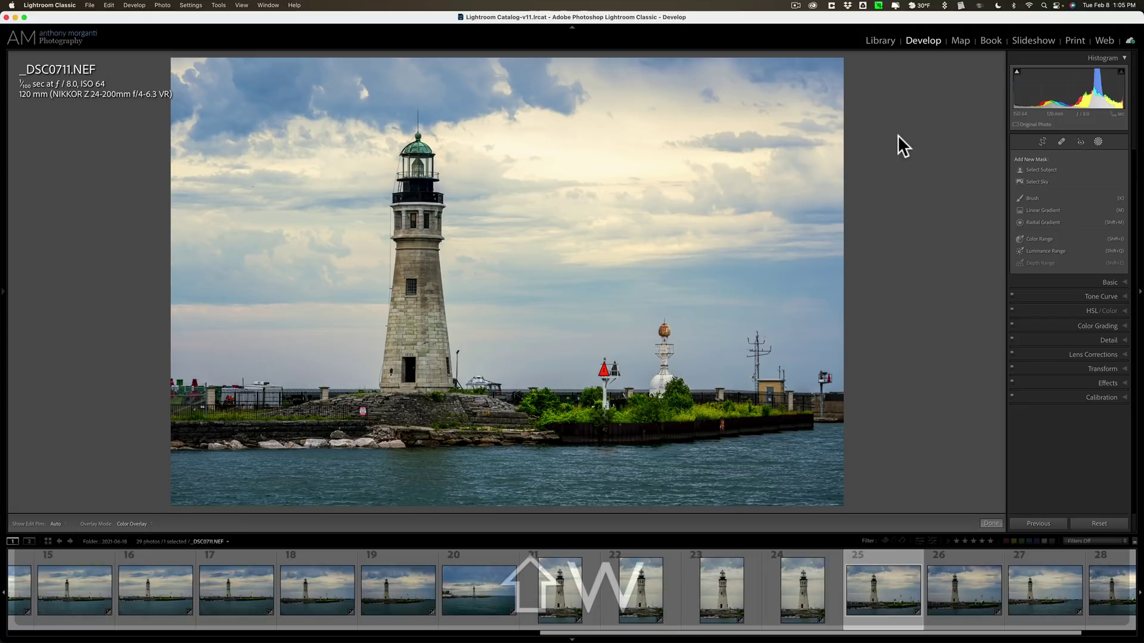
{"action": "key", "text": "shift"}
{"action": "key", "text": "shift+w"}
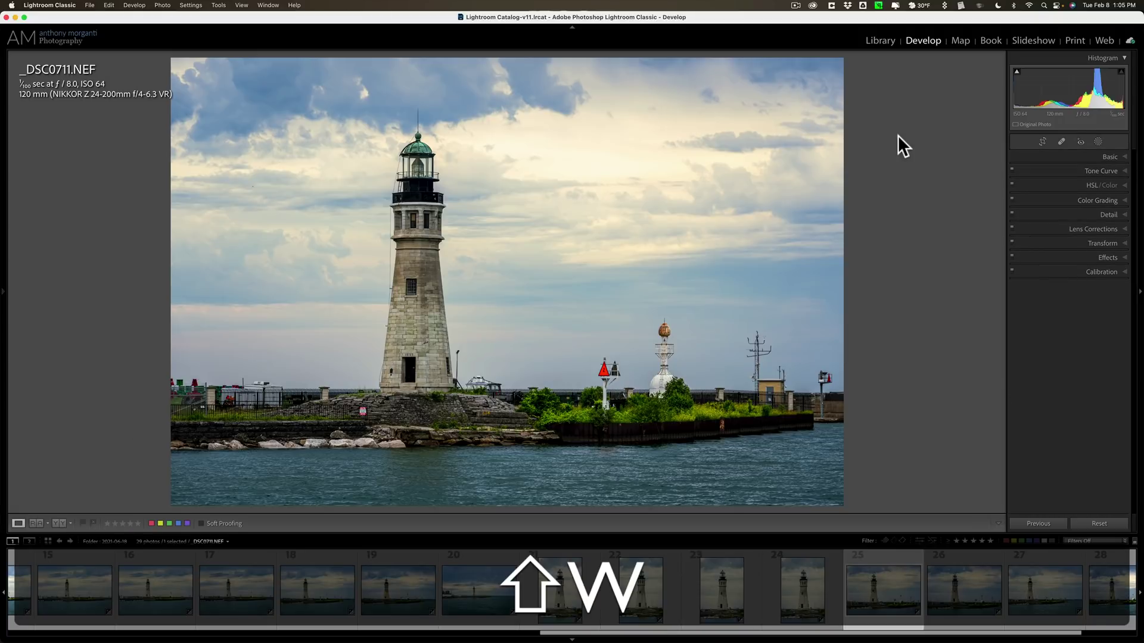
{"action": "key", "text": "shift+w"}
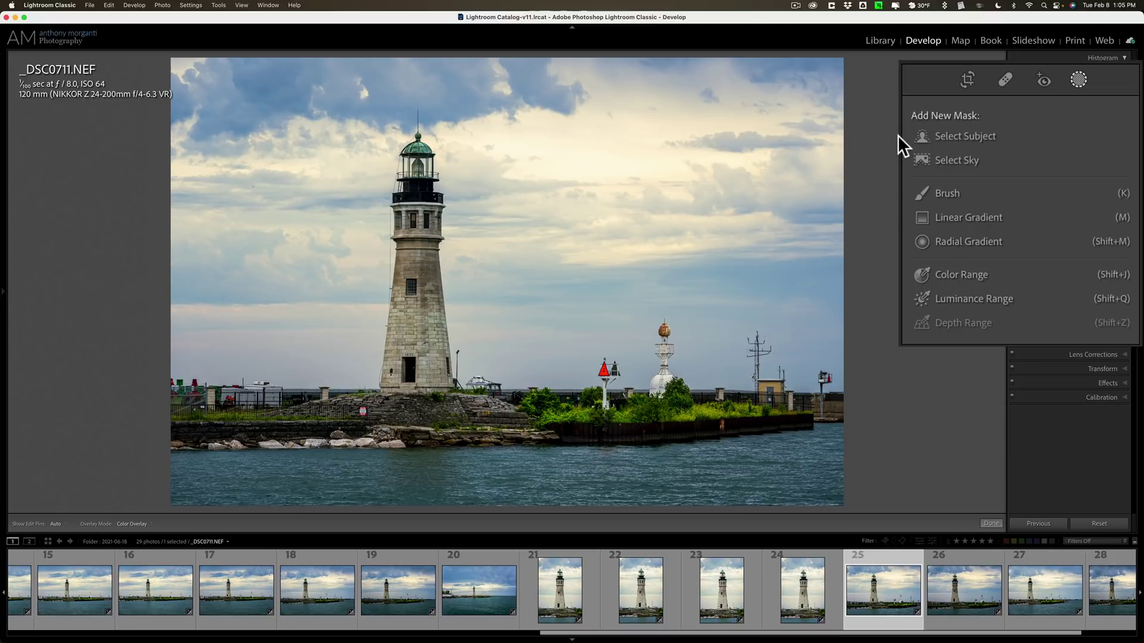
{"action": "key", "text": "shift+w"}
{"action": "key", "text": "shift+w"}
Drag a linear gradient from the shoreline up over the sky and set Texture and Clarity to 100.
{"action": "left_click", "coordinate": [989, 217]}
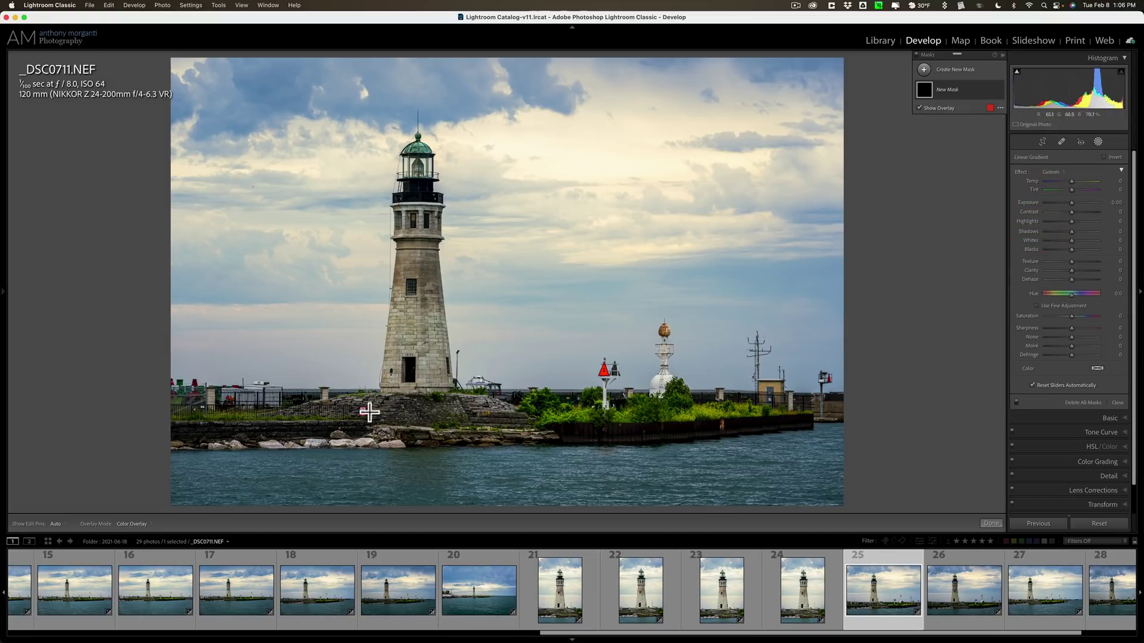
{"action": "left_click_drag", "start_coordinate": [466, 387], "coordinate": [466, 412]}
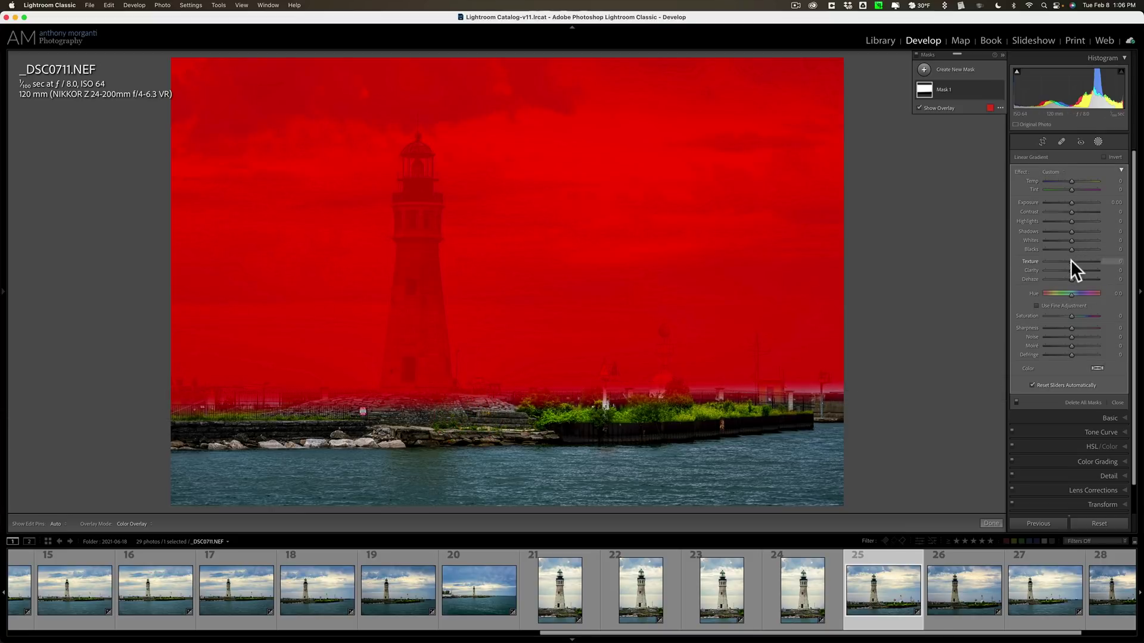
{"action": "left_click_drag", "start_coordinate": [1071, 260], "coordinate": [1135, 275]}
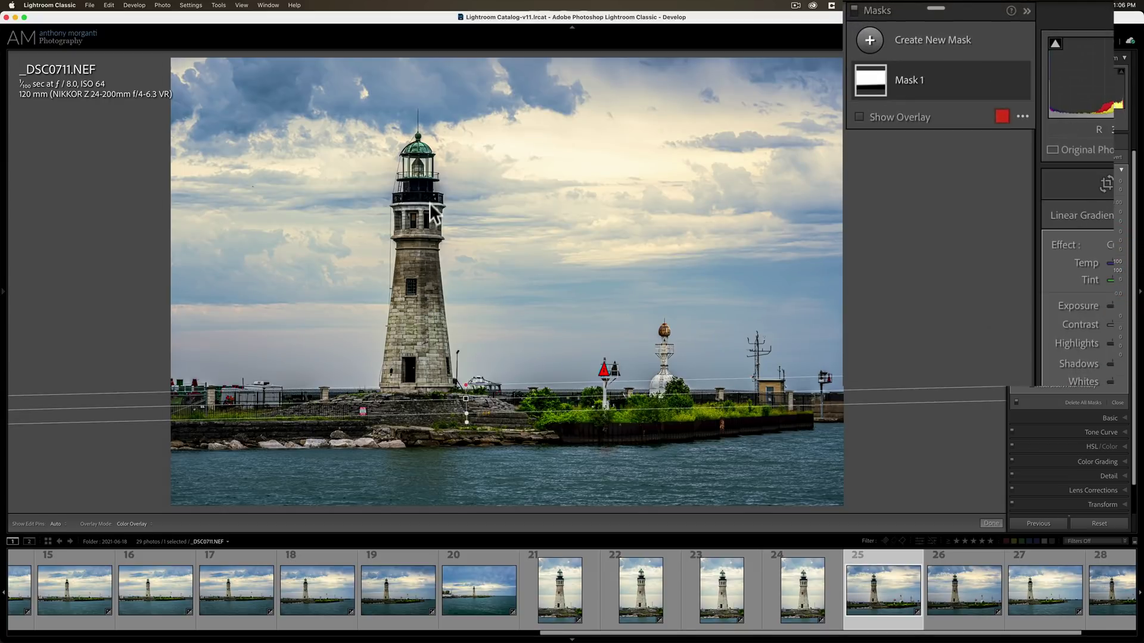
Paint a subtracting Brush 1 over the lighthouse tower in Mask 1, then reselect the gradient pin.
{"action": "left_click", "coordinate": [968, 81]}
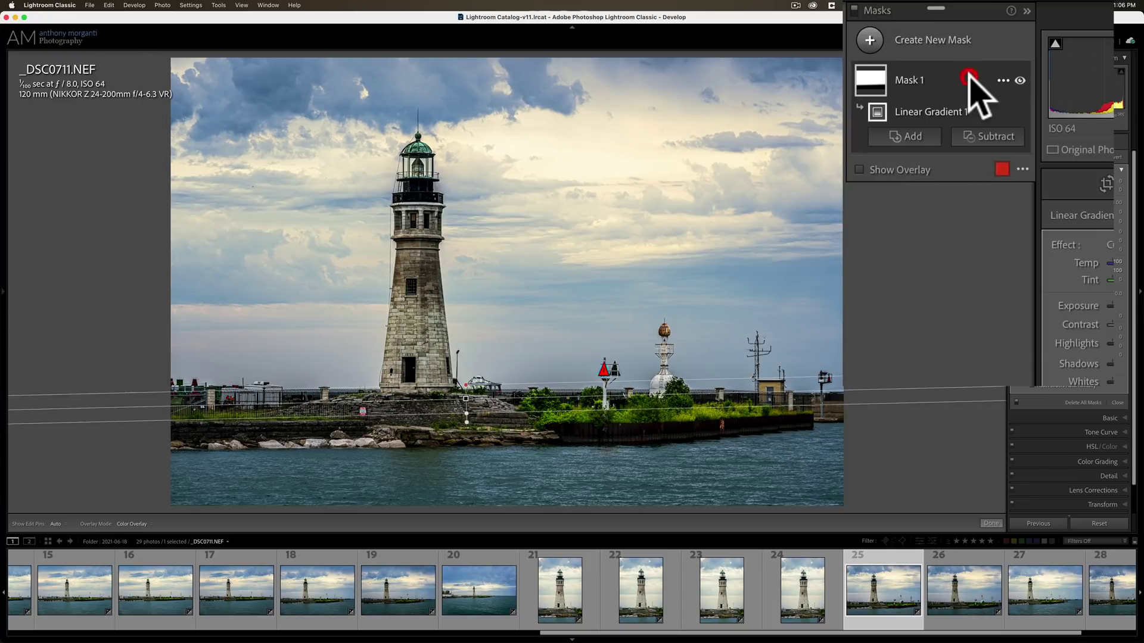
{"action": "left_click", "coordinate": [984, 141]}
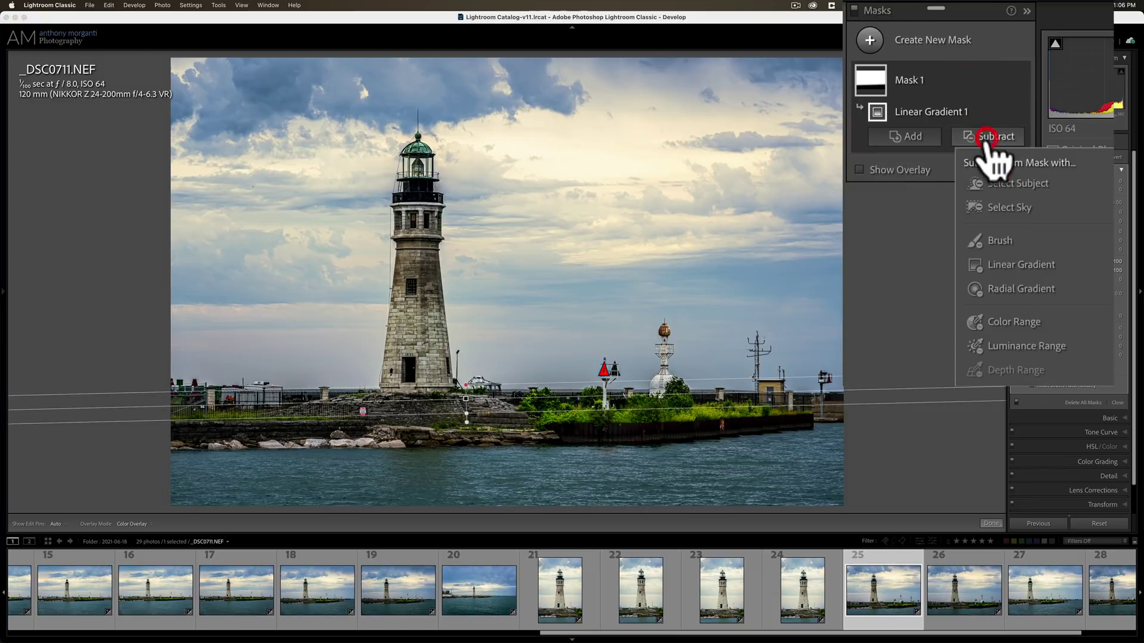
{"action": "left_click", "coordinate": [987, 245]}
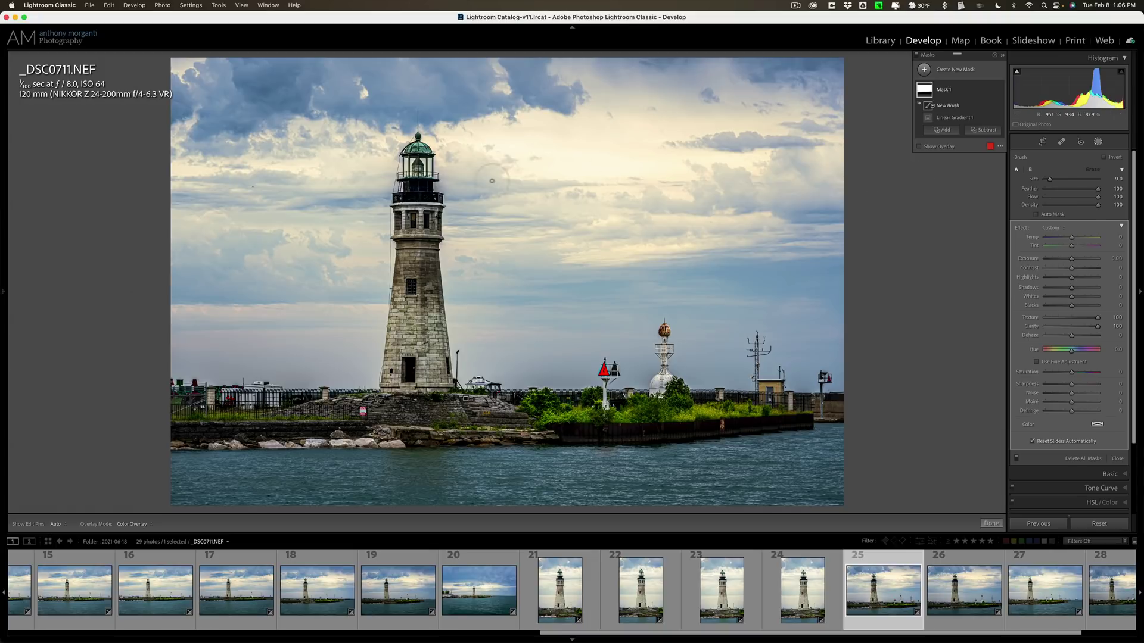
{"action": "key", "text": "h"}
{"action": "left_click_drag", "start_coordinate": [418, 324], "coordinate": [413, 397]}
{"action": "key", "text": "h"}
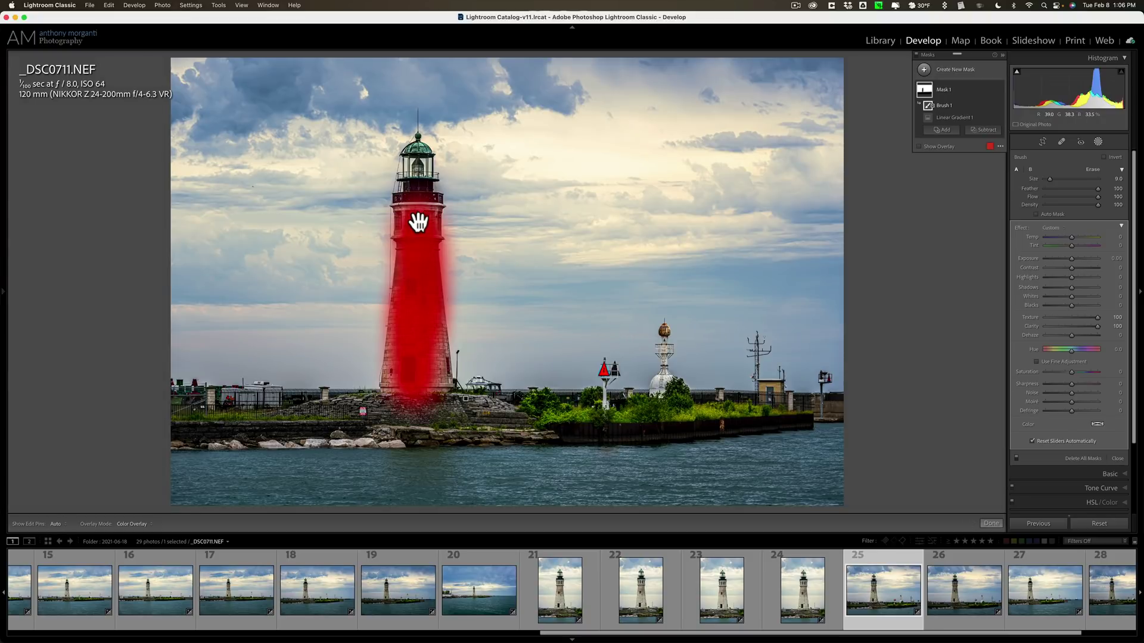
{"action": "mouse_move", "coordinate": [470, 408]}
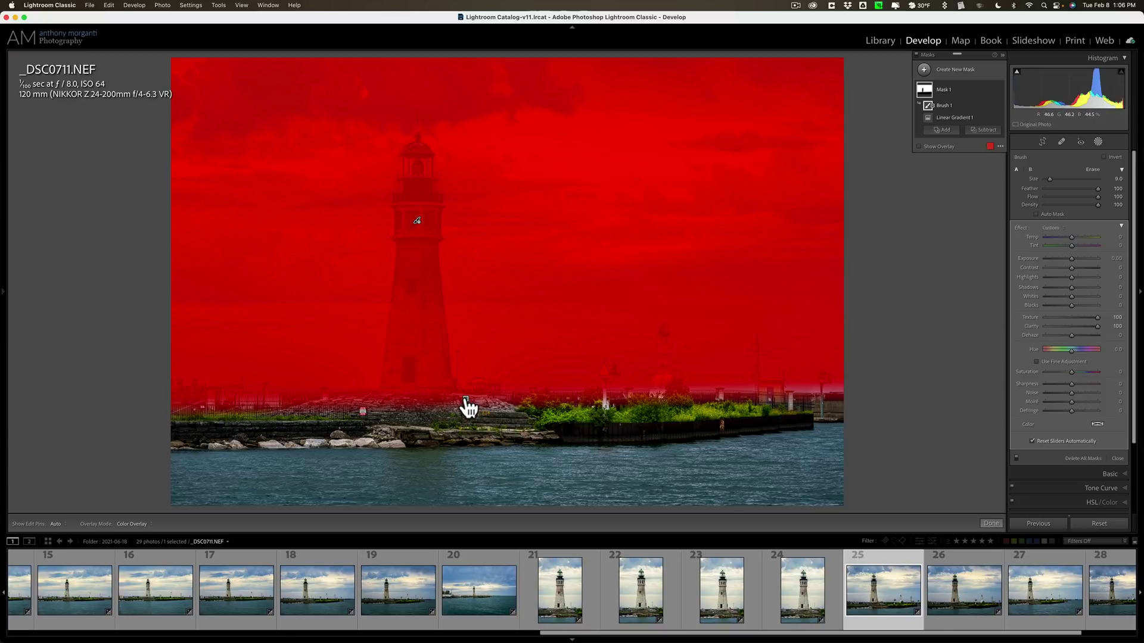
{"action": "left_click", "coordinate": [467, 403]}
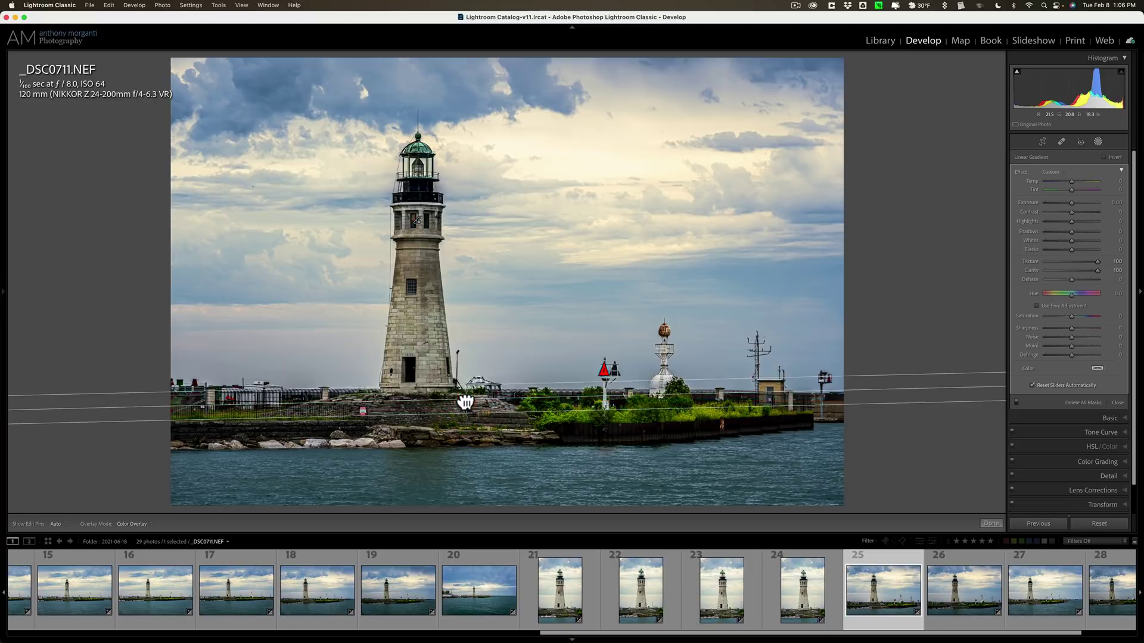
Try moving the gradient higher, then undo so it returns to the shoreline.
{"action": "mouse_move", "coordinate": [465, 400]}
{"action": "left_mouse_down"}
{"action": "mouse_move", "coordinate": [518, 334]}
{"action": "mouse_move", "coordinate": [510, 278]}
{"action": "mouse_move", "coordinate": [499, 288]}
{"action": "mouse_move", "coordinate": [477, 255]}
{"action": "mouse_move", "coordinate": [468, 397]}
{"action": "mouse_move", "coordinate": [419, 230]}
{"action": "mouse_move", "coordinate": [420, 250]}
{"action": "mouse_move", "coordinate": [536, 199]}
{"action": "mouse_move", "coordinate": [504, 140]}
{"action": "left_mouse_up"}
{"action": "key", "text": "k"}
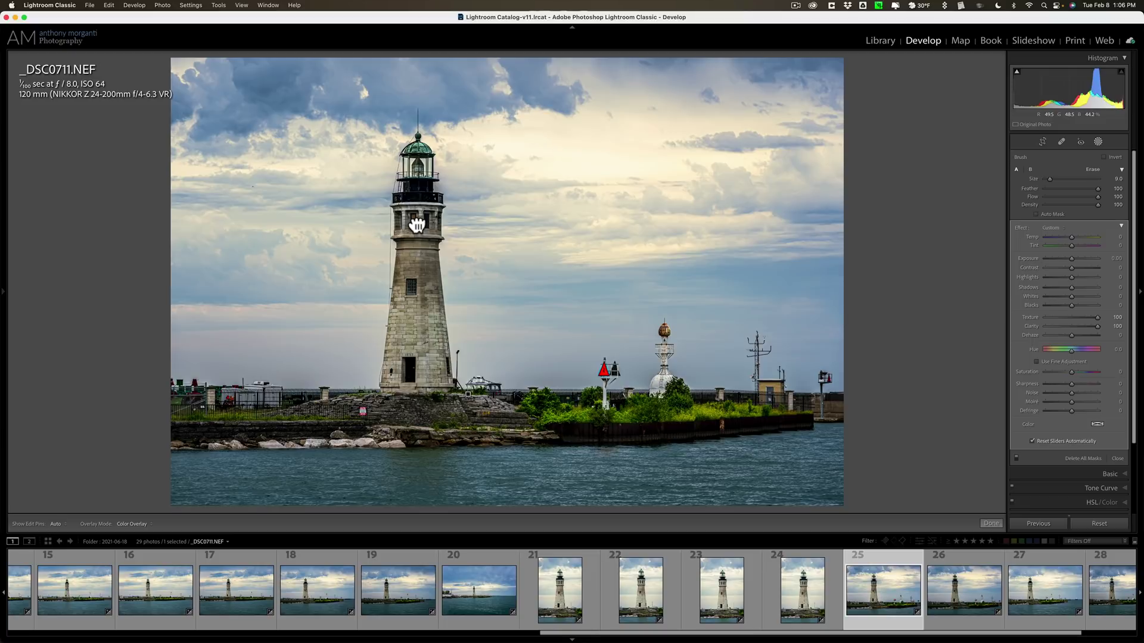
{"action": "mouse_move", "coordinate": [469, 404]}
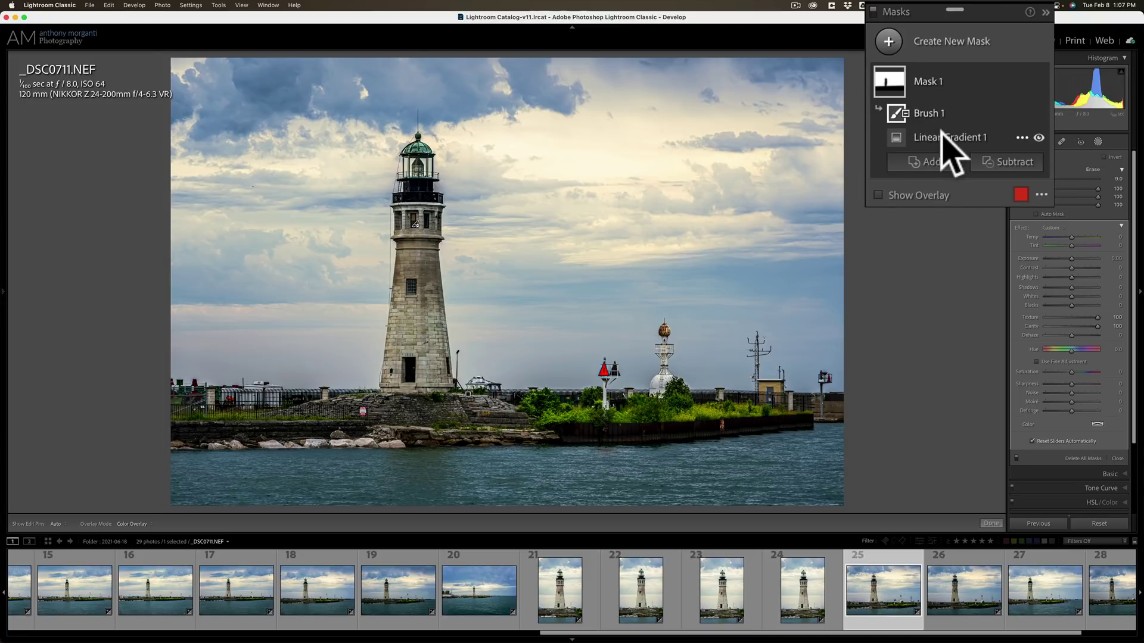
Select the whole Mask 1 and drag it slightly lower over the lighthouse with the Masks panel hidden.
{"action": "left_click", "coordinate": [953, 79]}
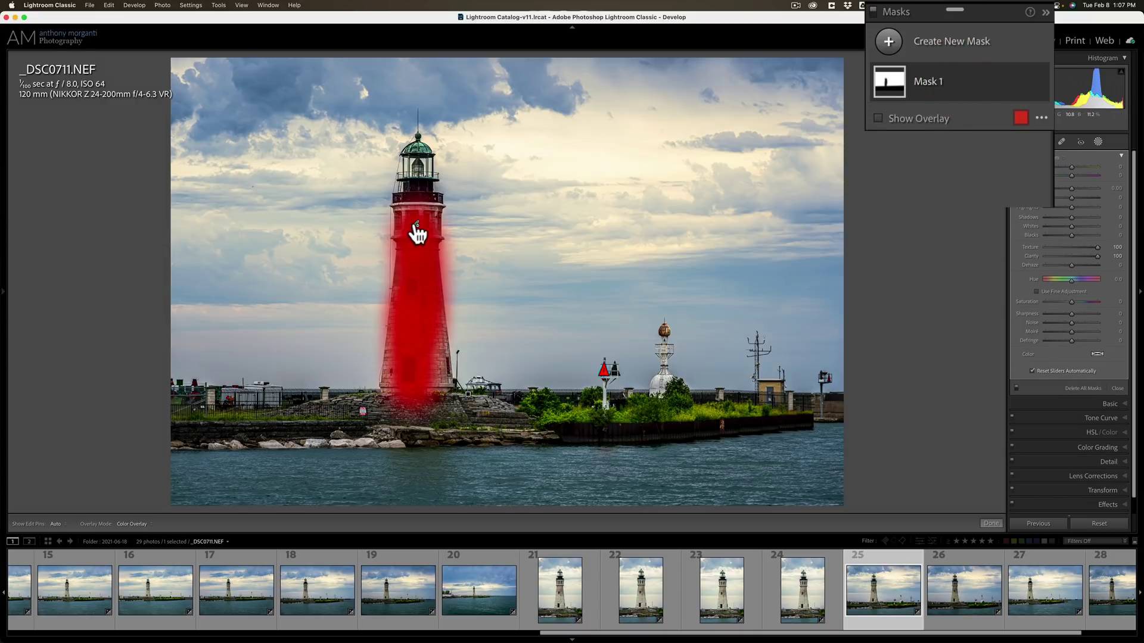
{"action": "key", "text": "shift+w"}
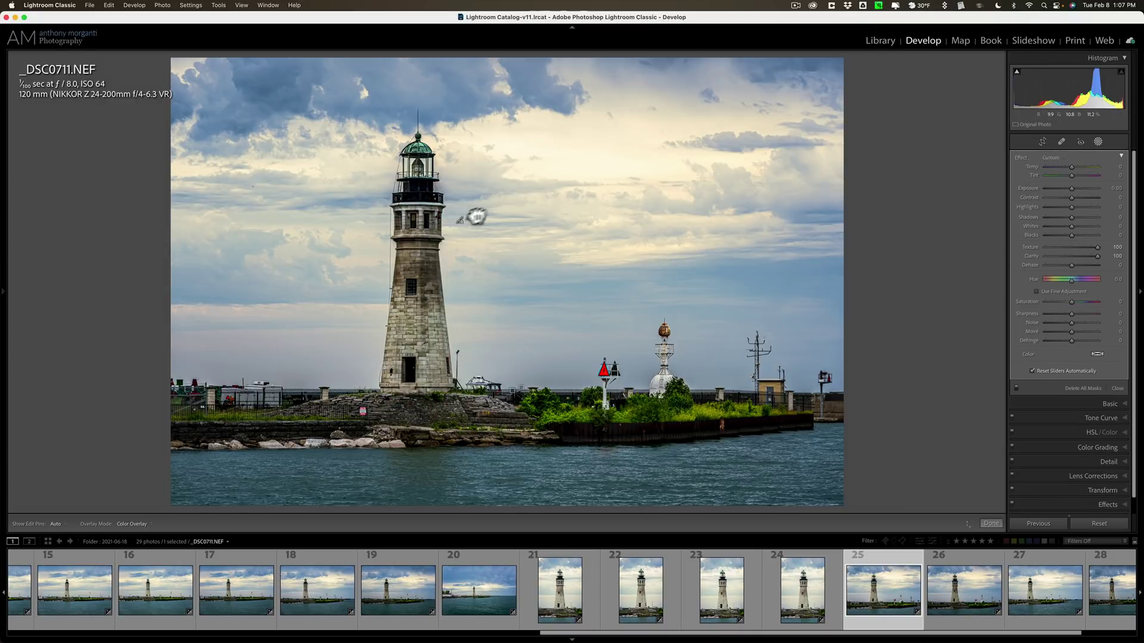
{"action": "key", "text": "shift+w"}
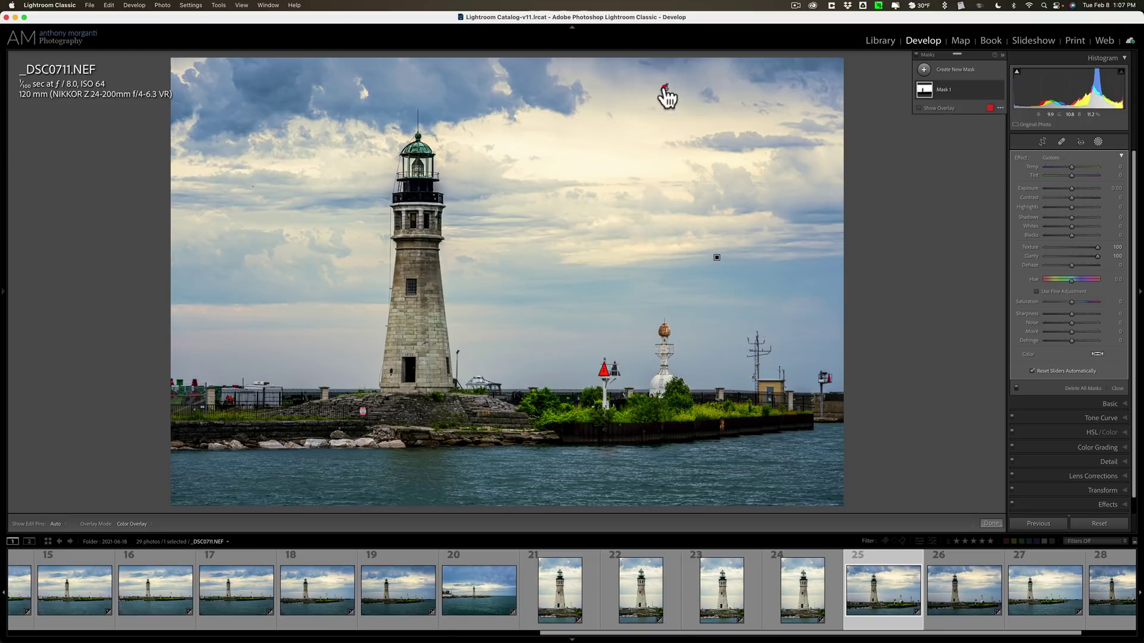
{"action": "mouse_move", "coordinate": [667, 89]}
{"action": "key", "text": "shift+w"}
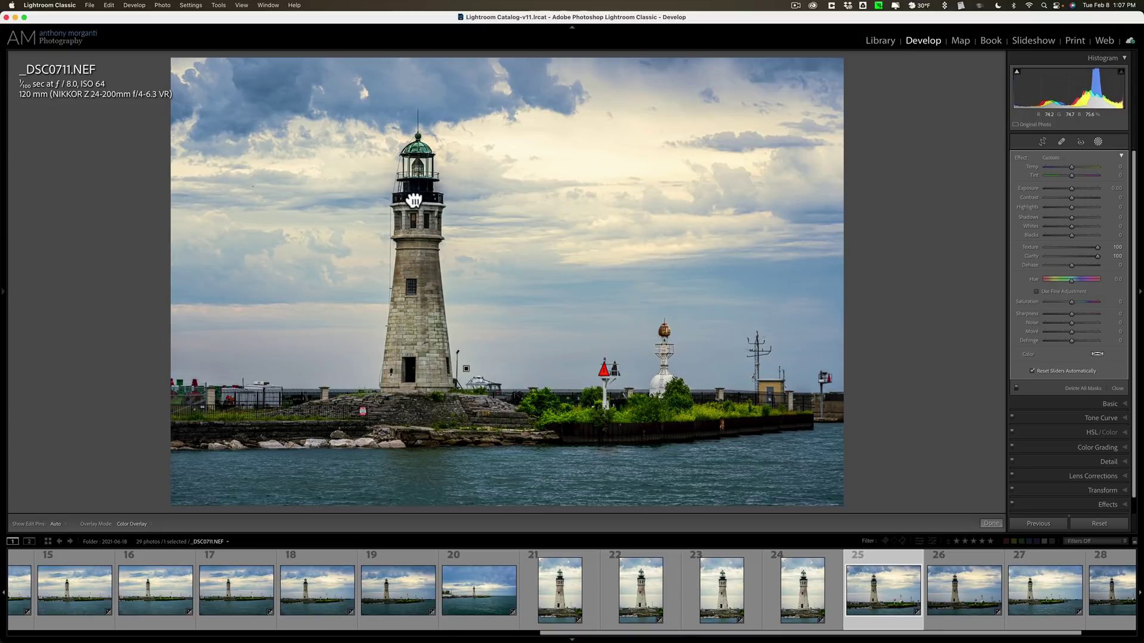
{"action": "left_click_drag", "start_coordinate": [414, 200], "coordinate": [414, 221]}
{"action": "key", "text": "shift+w"}
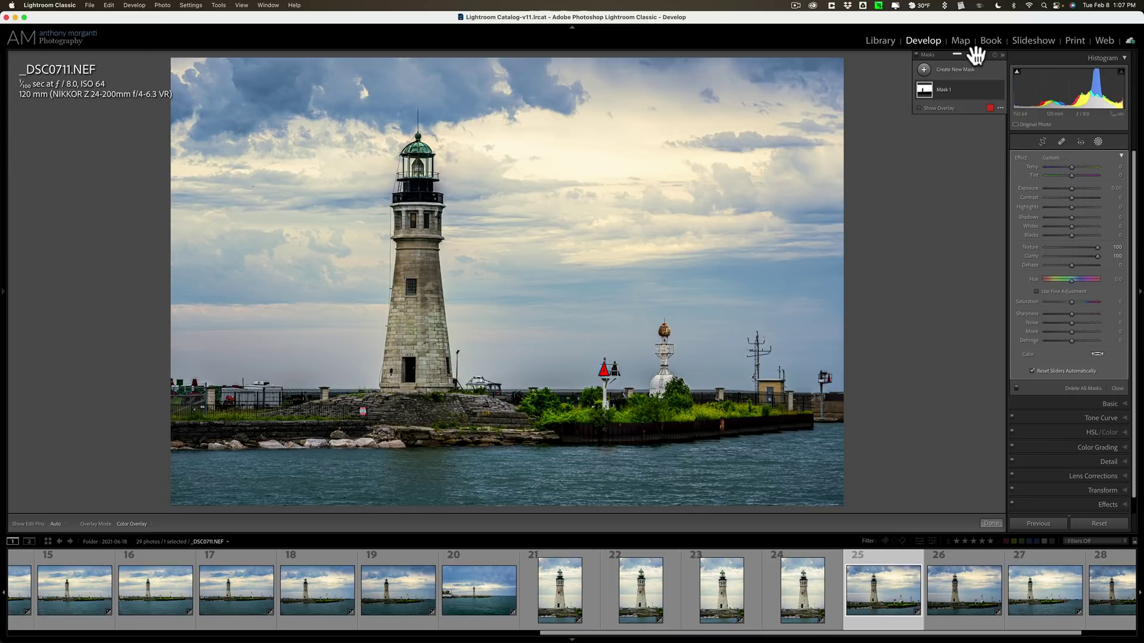
Open _DSC0710.NEF and create a Select Sky mask, moving the floating Masks panel aside.
{"action": "left_click_drag", "start_coordinate": [976, 55], "coordinate": [119, 228]}
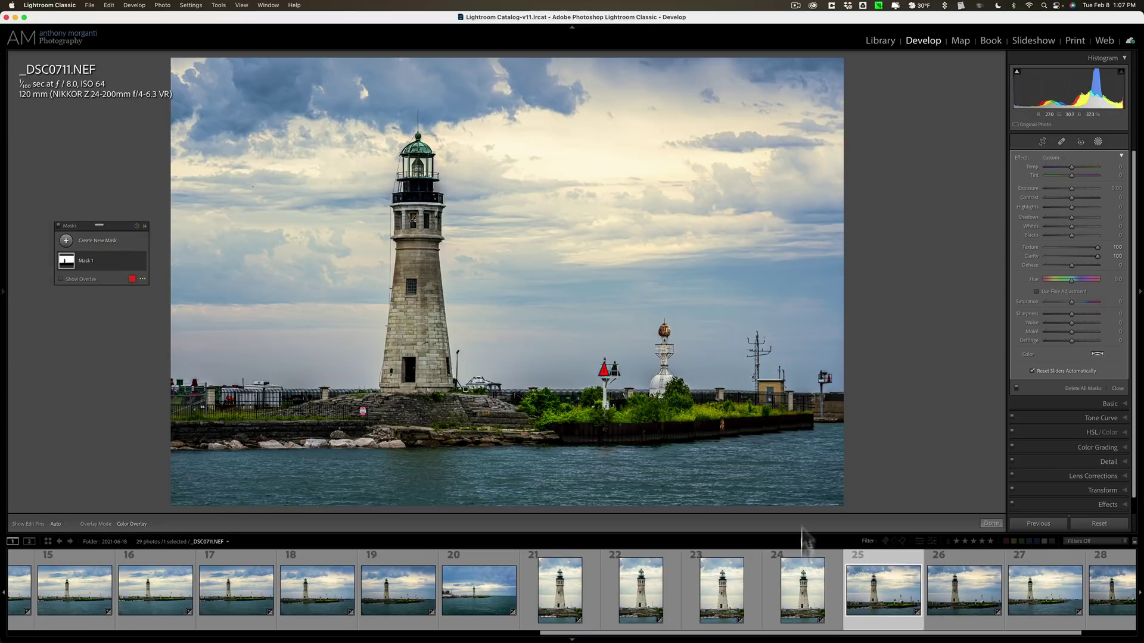
{"action": "left_click", "coordinate": [807, 584]}
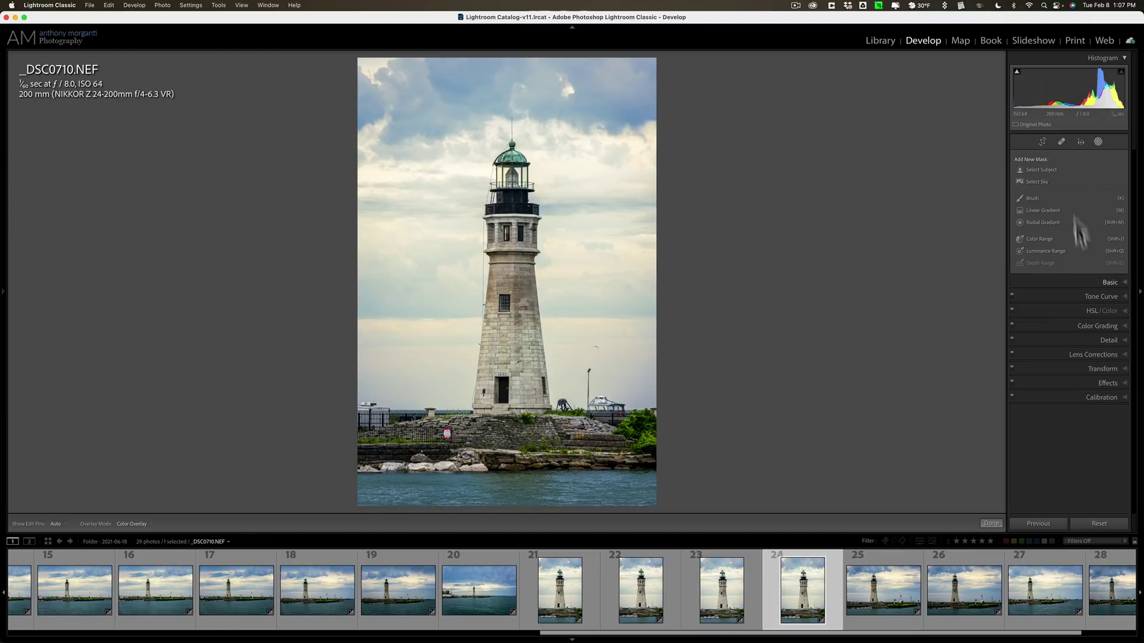
{"action": "left_click", "coordinate": [1036, 178]}
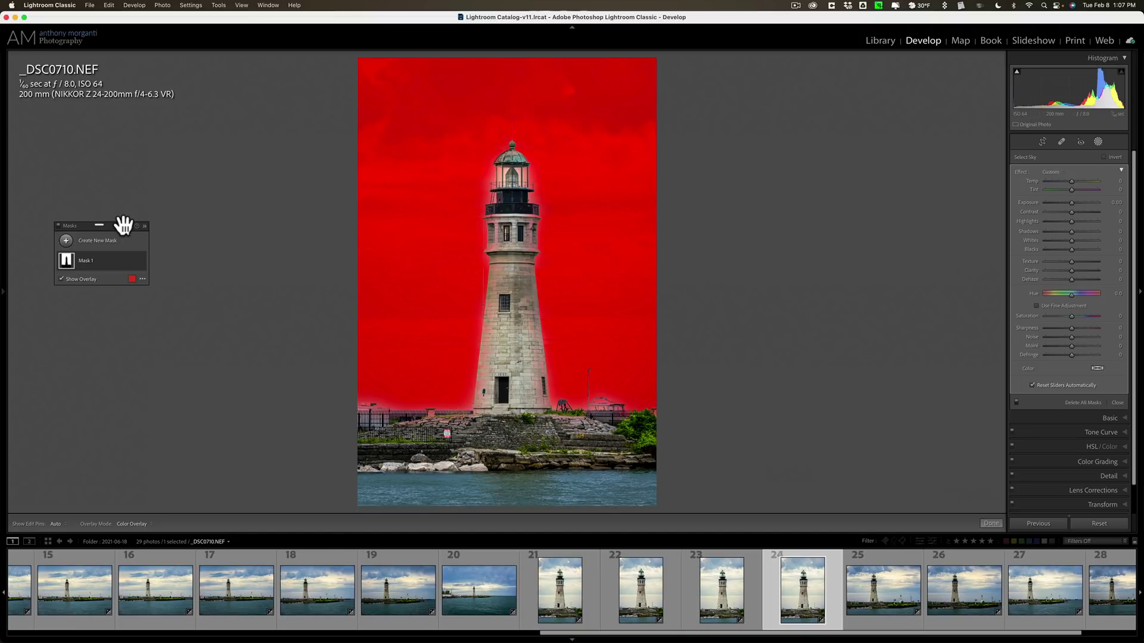
{"action": "left_click_drag", "start_coordinate": [123, 226], "coordinate": [294, 133]}
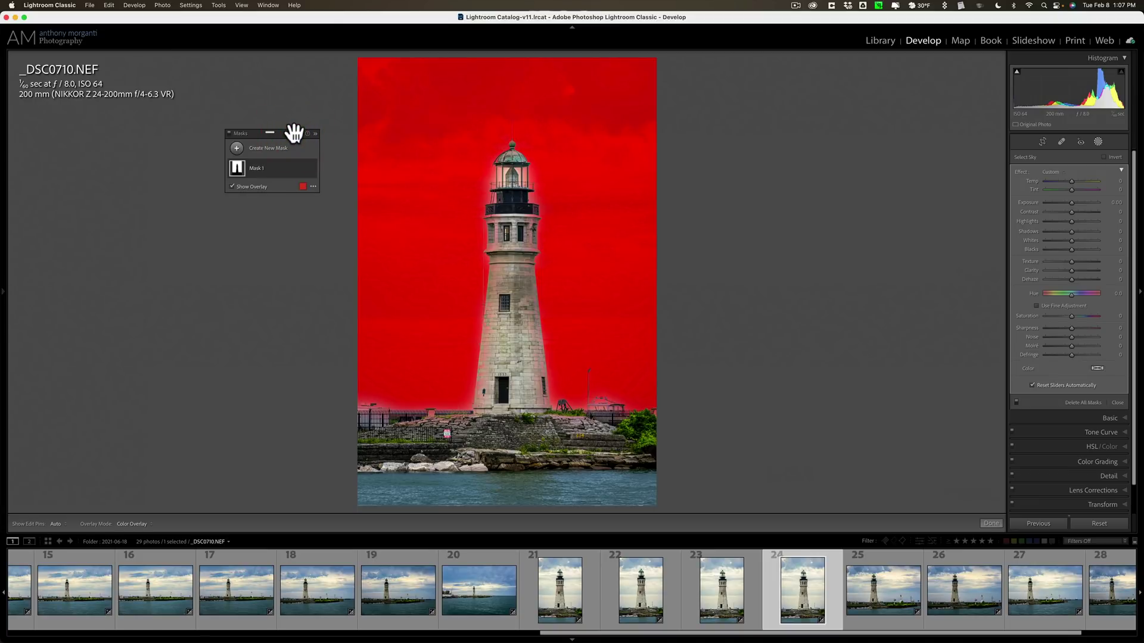
{"action": "left_click_drag", "start_coordinate": [294, 133], "coordinate": [980, 57]}
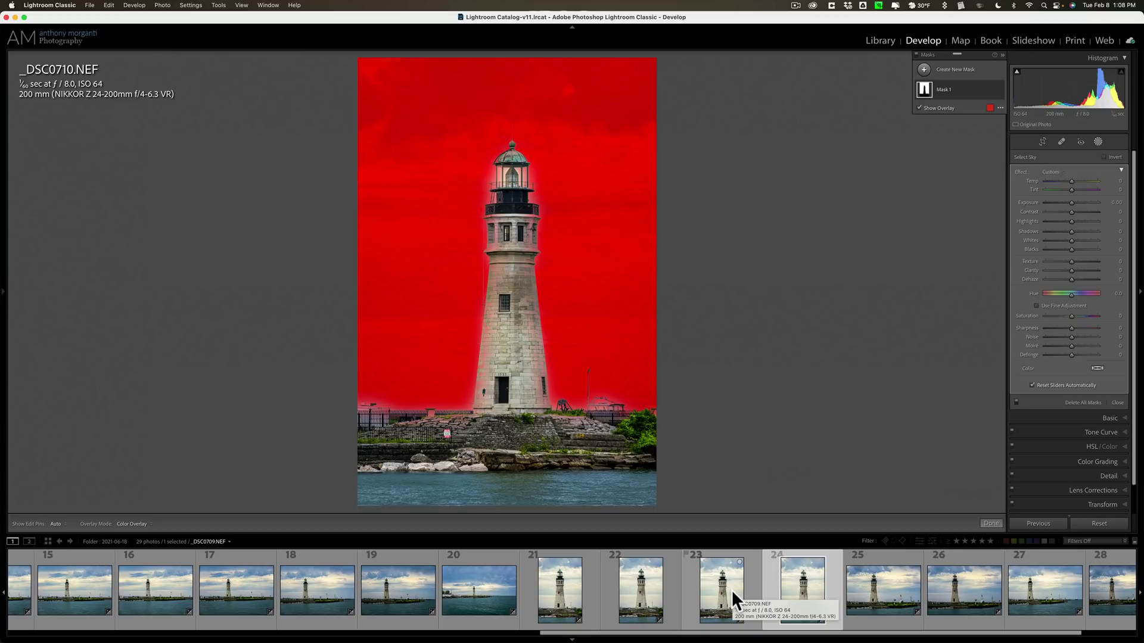
Select all 29 photos and switch Sync to Auto Sync.
{"action": "scroll", "coordinate": [681, 588], "scroll_direction": "down", "scroll_amount": 2}
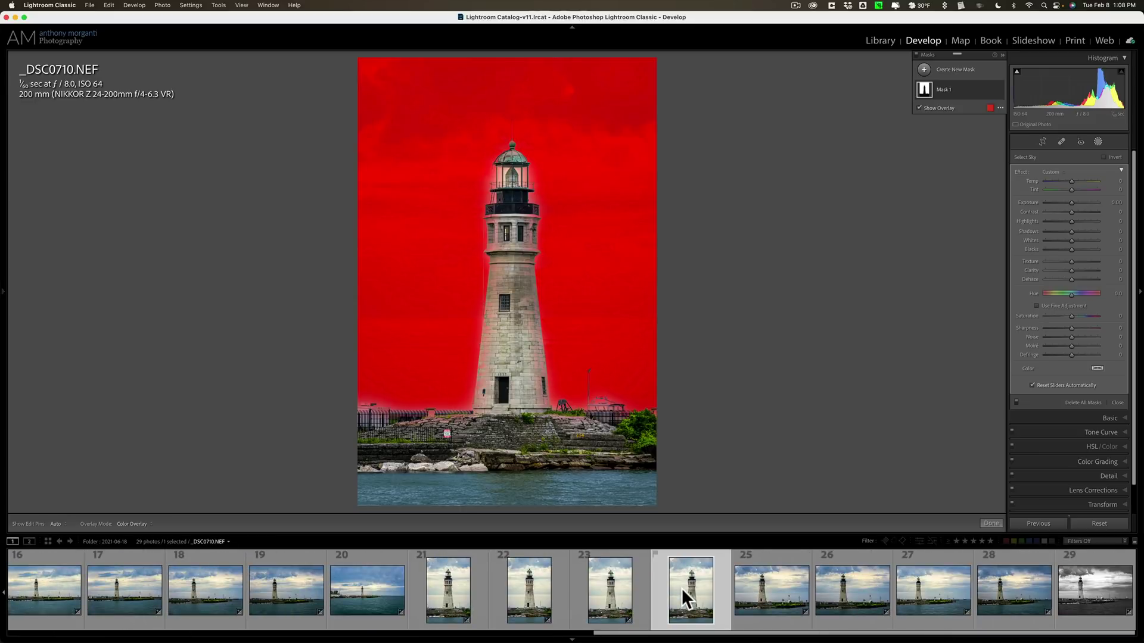
{"action": "key", "text": "super+a"}
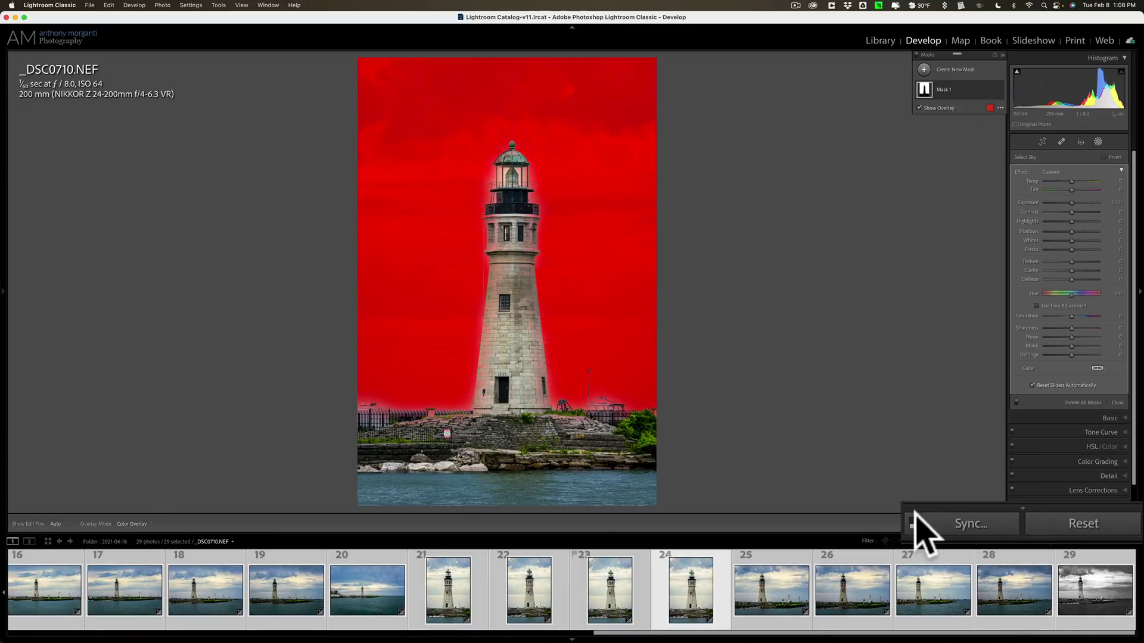
{"action": "left_click", "coordinate": [913, 519]}
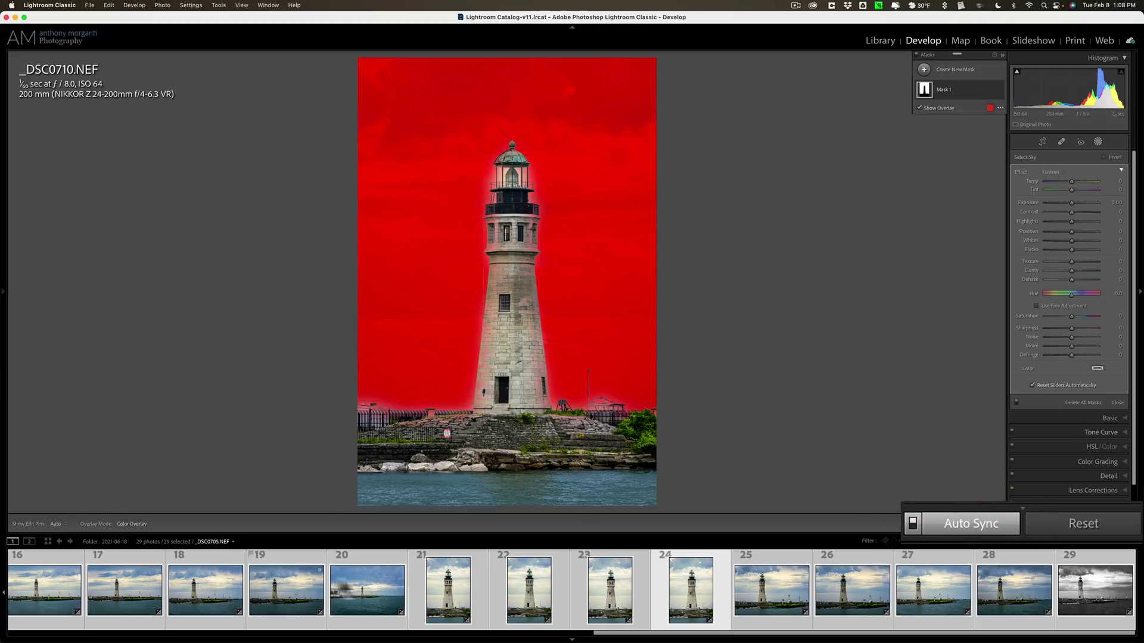
{"action": "mouse_move", "coordinate": [3, 288]}
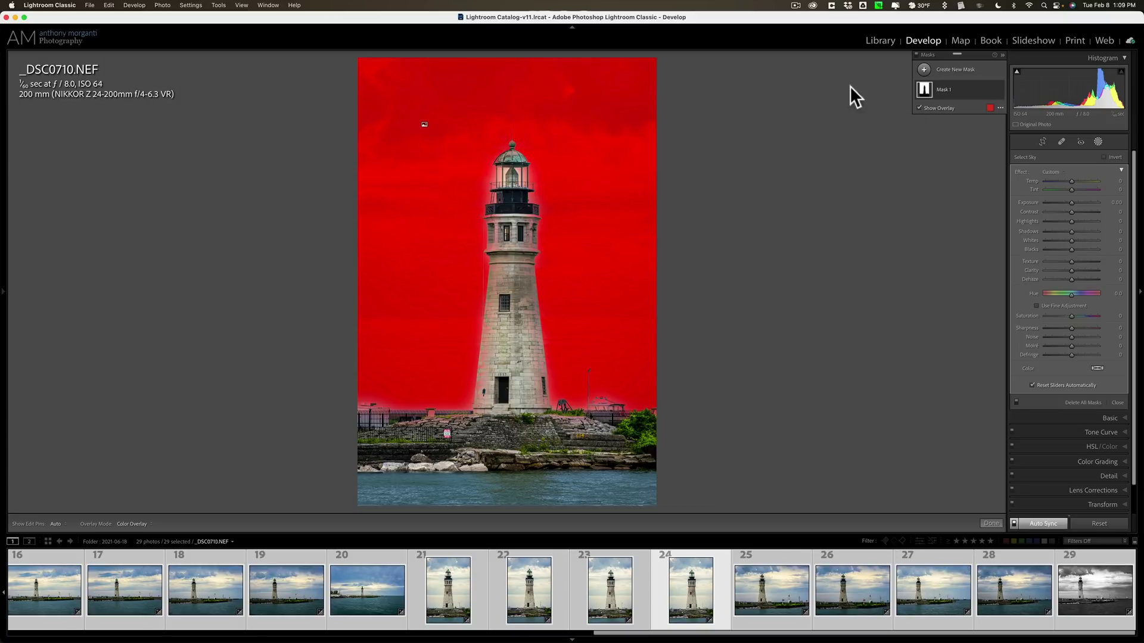
Switch to the Library grid and set the Library Filter to None to show all 29 photos.
{"action": "left_click", "coordinate": [877, 38]}
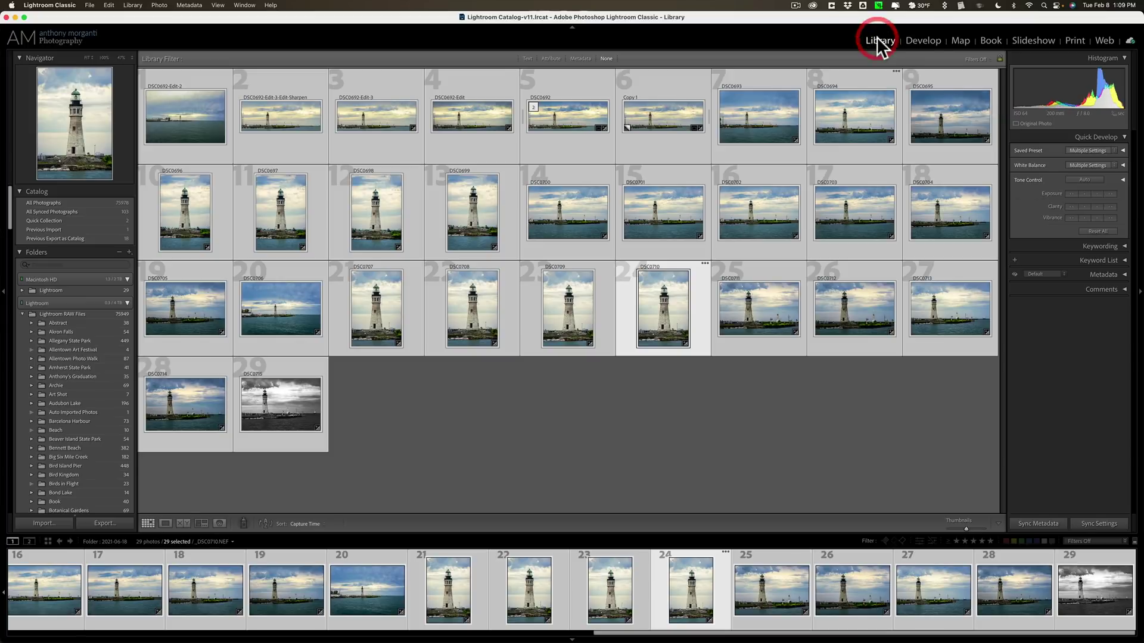
{"action": "left_click", "coordinate": [555, 57]}
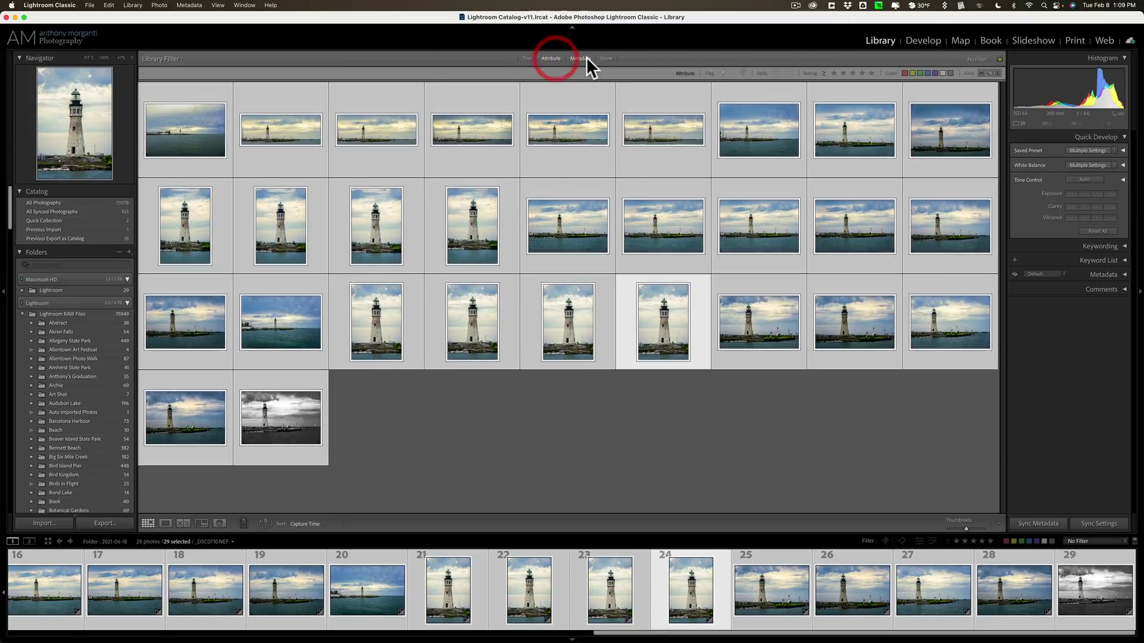
{"action": "left_click", "coordinate": [583, 58]}
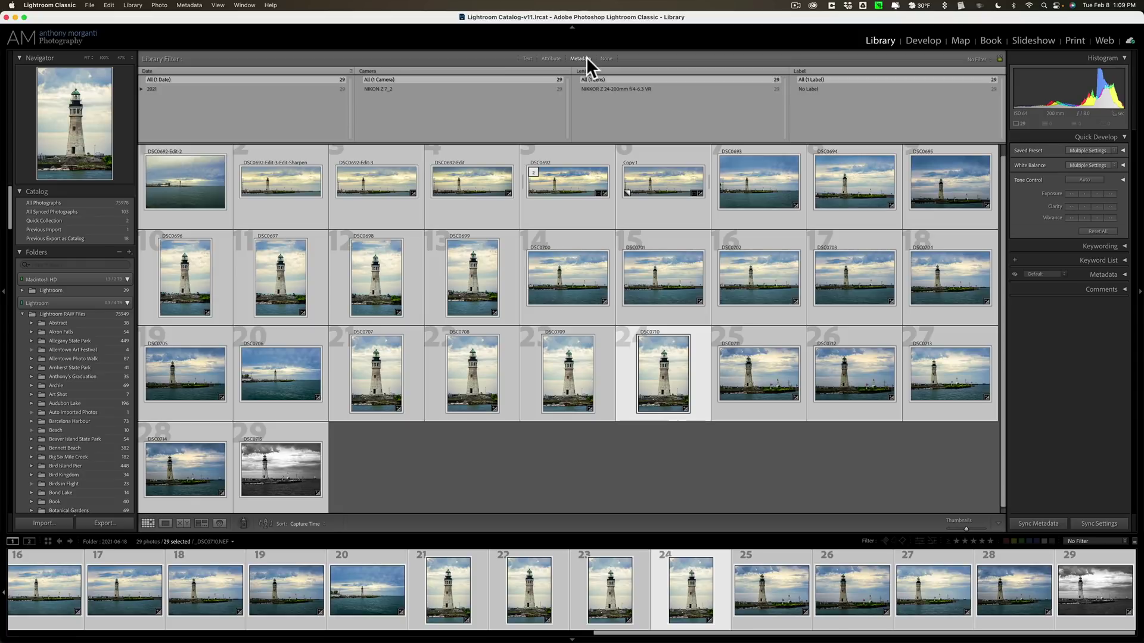
{"action": "left_click", "coordinate": [586, 56]}
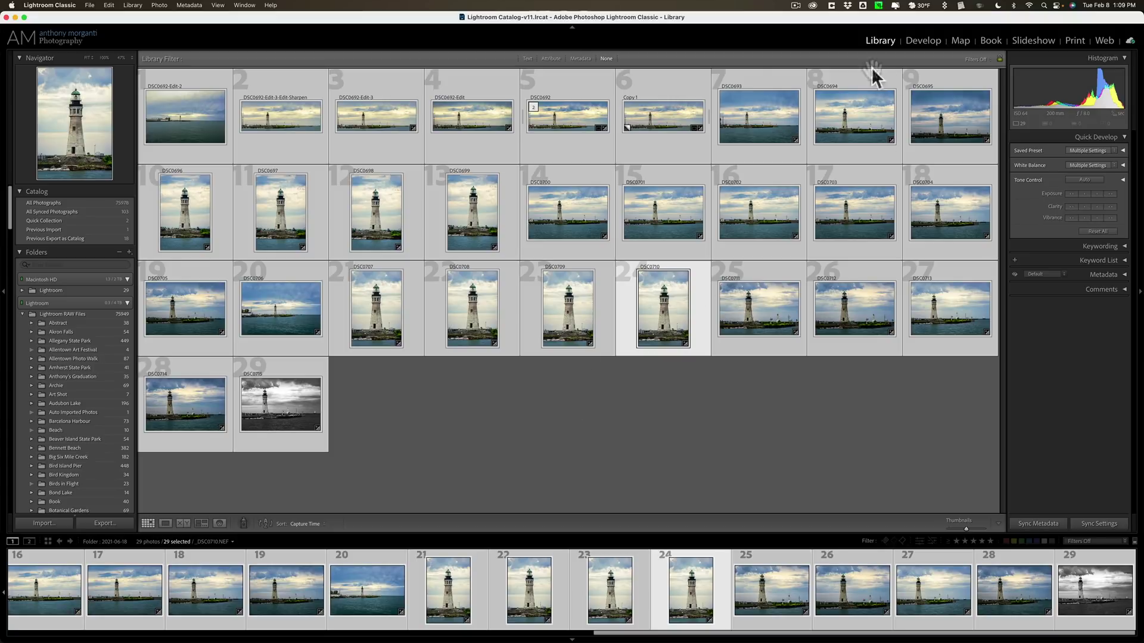
Go back to Develop on _DSC0710.NEF and reopen Masking to show Mask 1.
{"action": "left_click", "coordinate": [929, 40]}
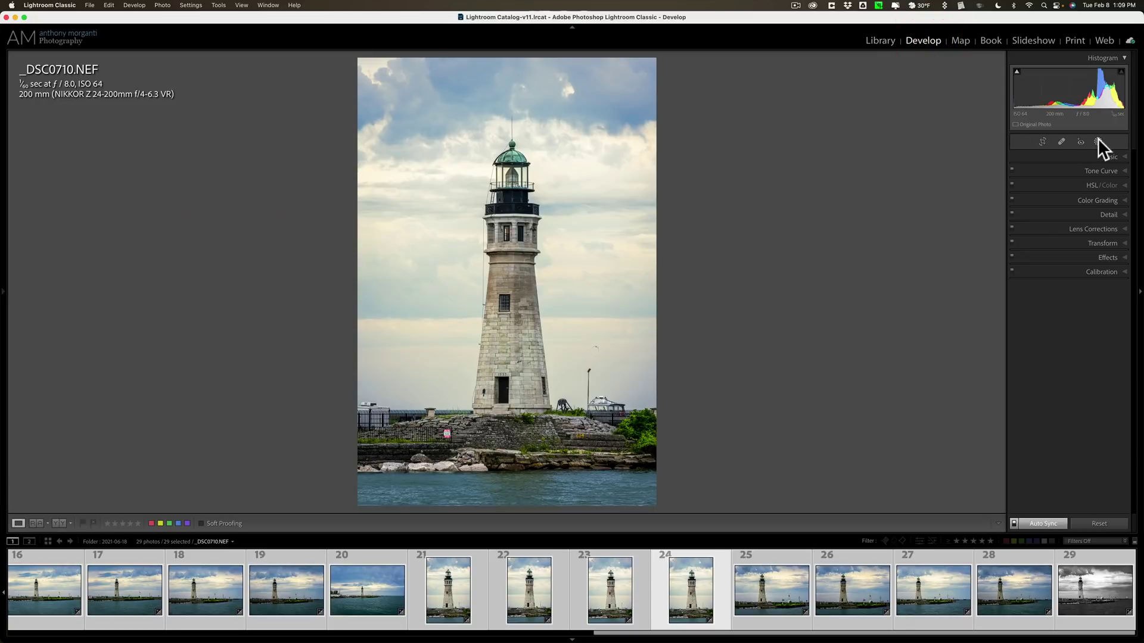
{"action": "left_click", "coordinate": [1099, 142]}
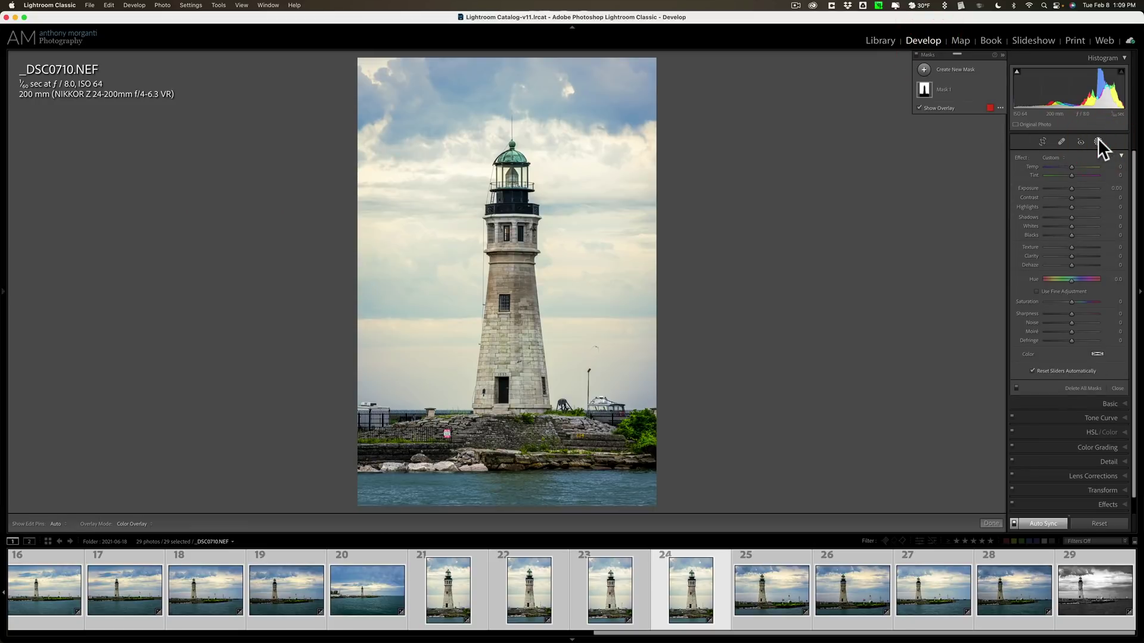